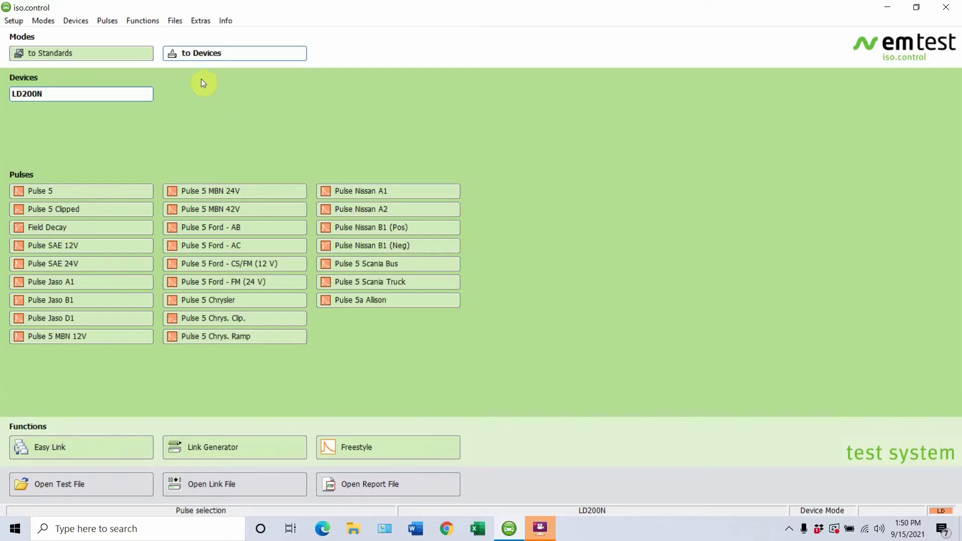
- Open the device setup and select LD200N as the device in row 1
{"action": "left_click", "coordinate": [14, 20]}
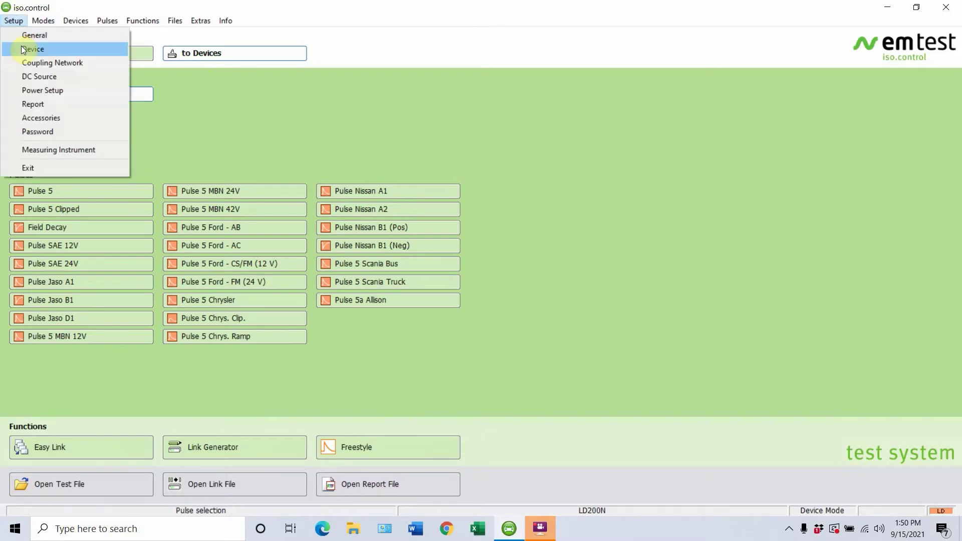
{"action": "left_click", "coordinate": [21, 46]}
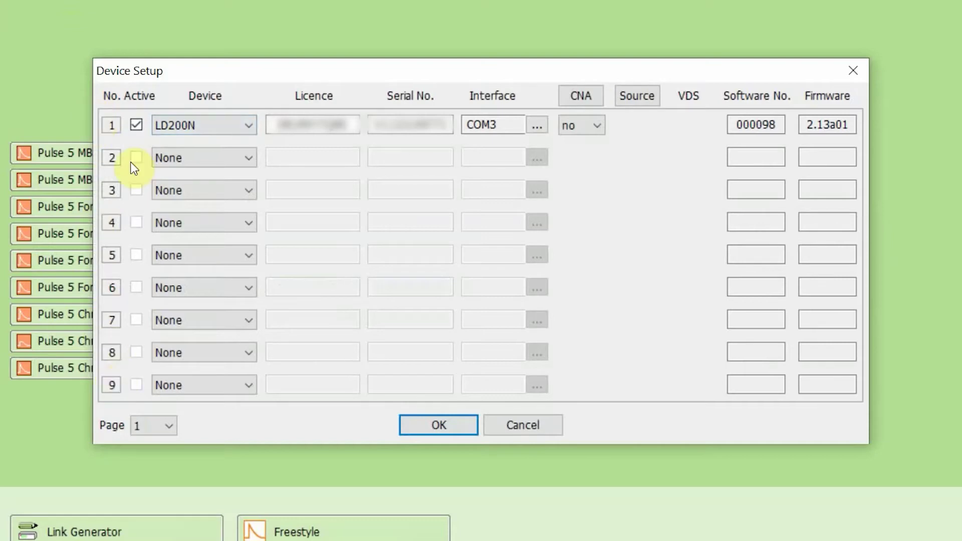
{"action": "left_click", "coordinate": [208, 131]}
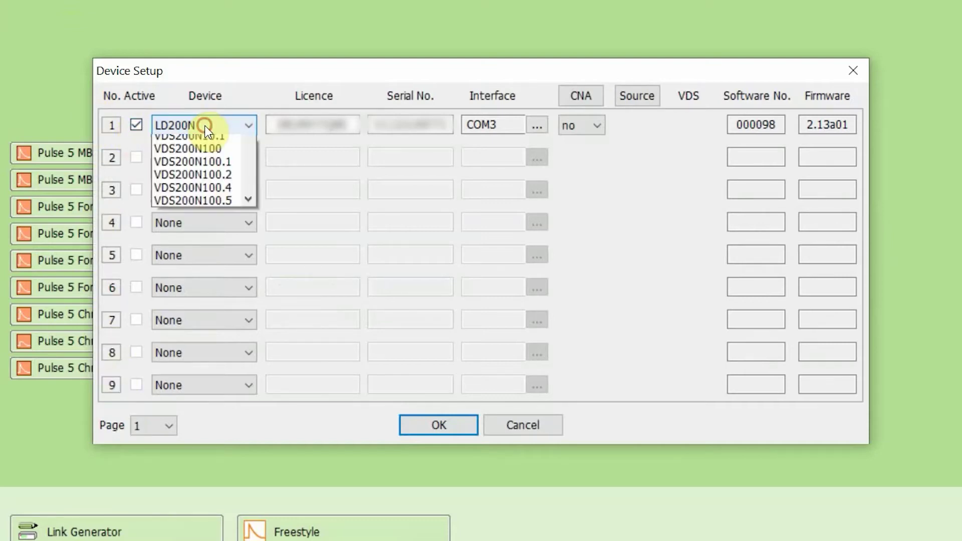
{"action": "scroll", "coordinate": [208, 201], "scroll_direction": "up", "scroll_amount": 2}
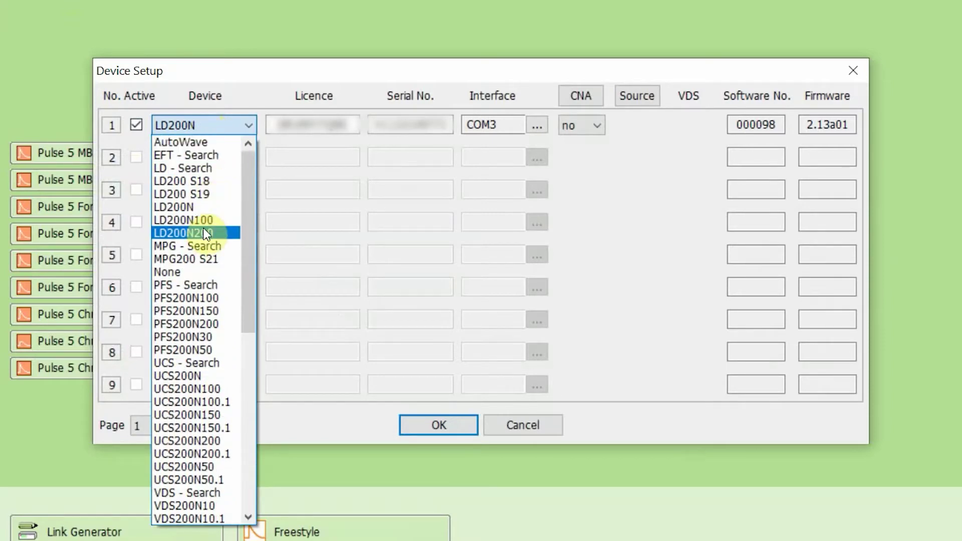
{"action": "left_click", "coordinate": [200, 210]}
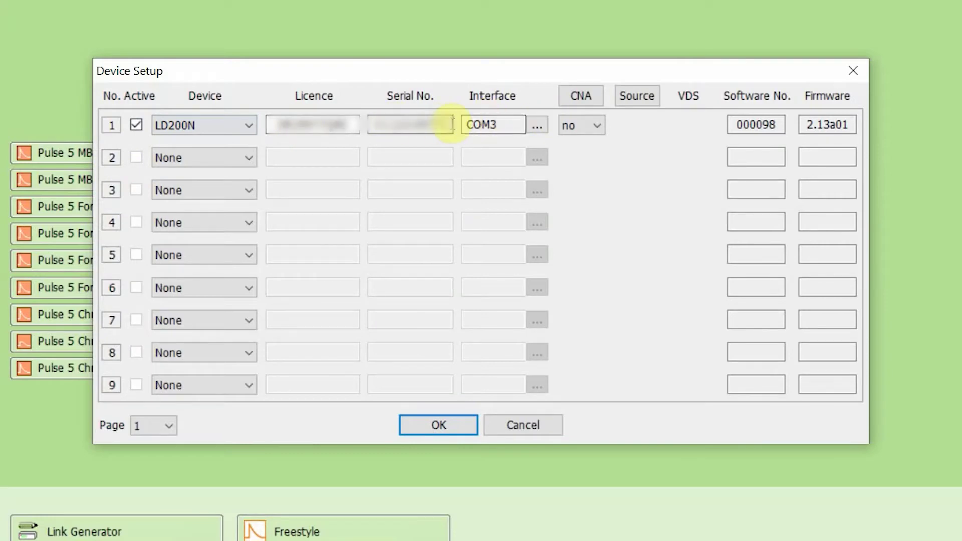
- Set the LD200N interface to RS 232 / USB on port COM3 at 9600 baud and confirm the device setup
{"action": "left_click", "coordinate": [536, 126]}
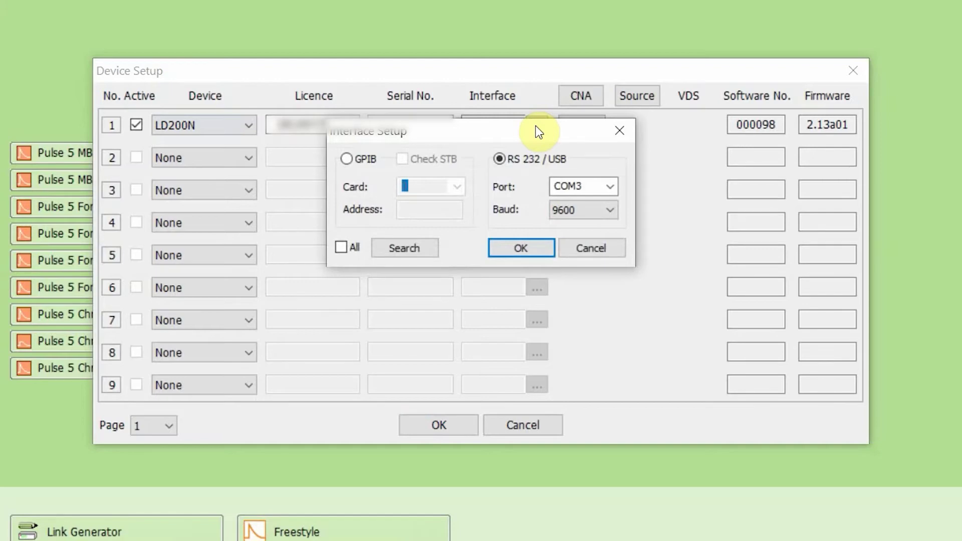
{"action": "left_click", "coordinate": [608, 181]}
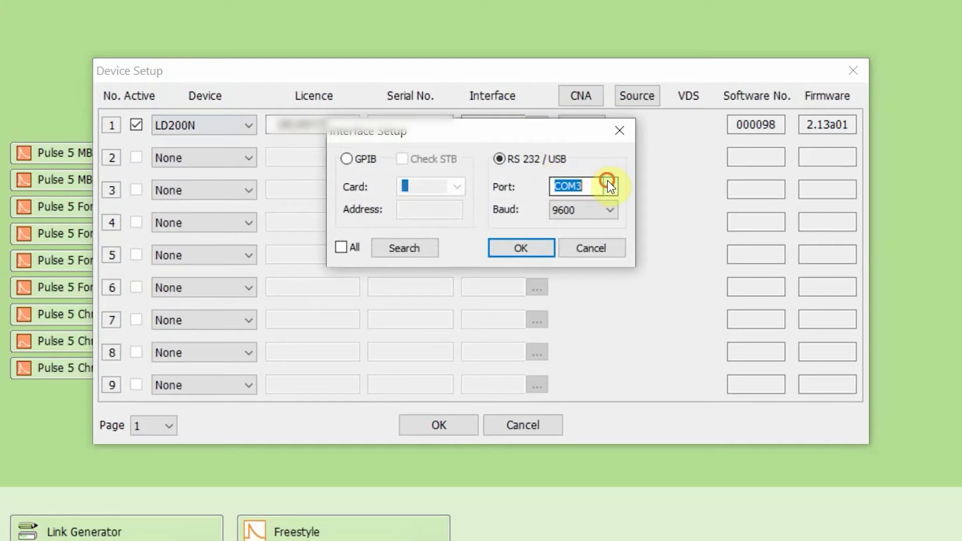
{"action": "left_click", "coordinate": [610, 179]}
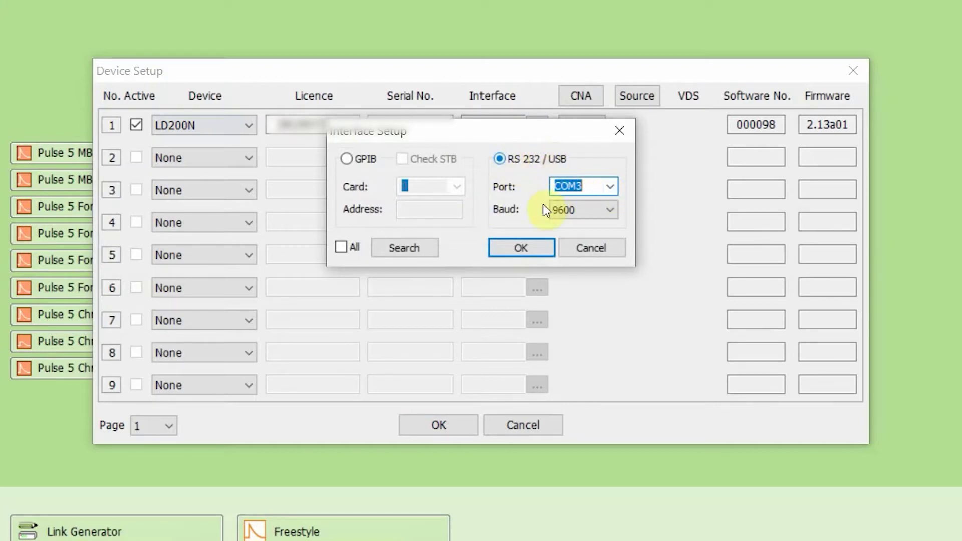
{"action": "left_click", "coordinate": [533, 250]}
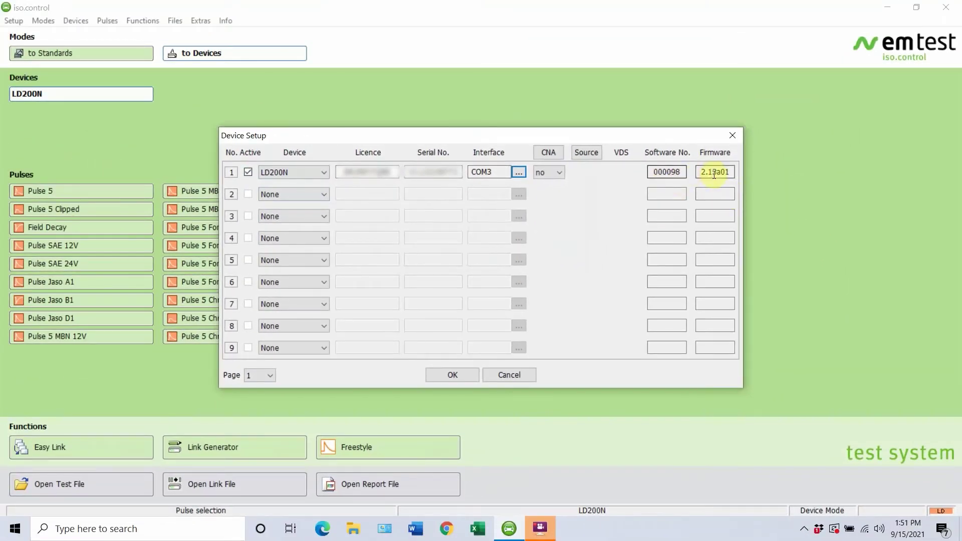
{"action": "left_click", "coordinate": [446, 375]}
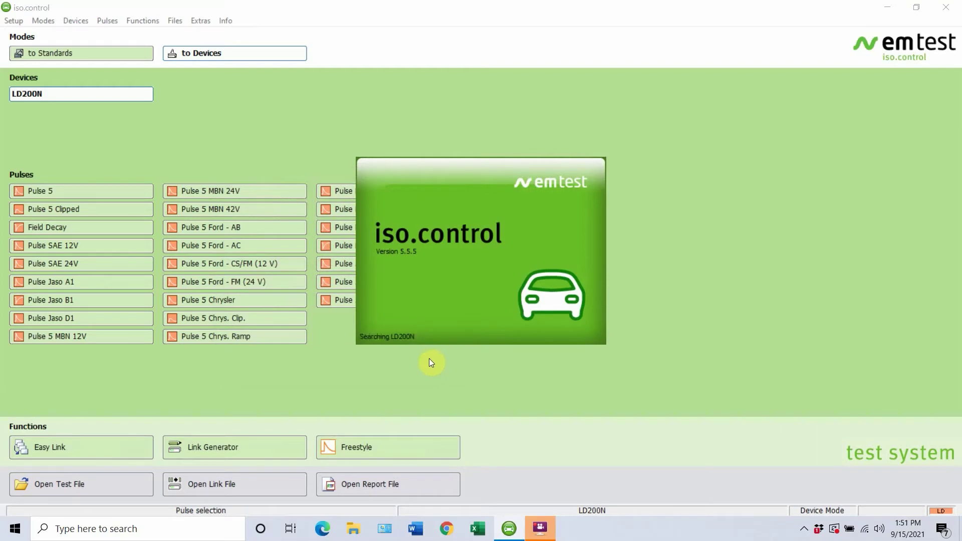
{"action": "left_click", "coordinate": [442, 343]}
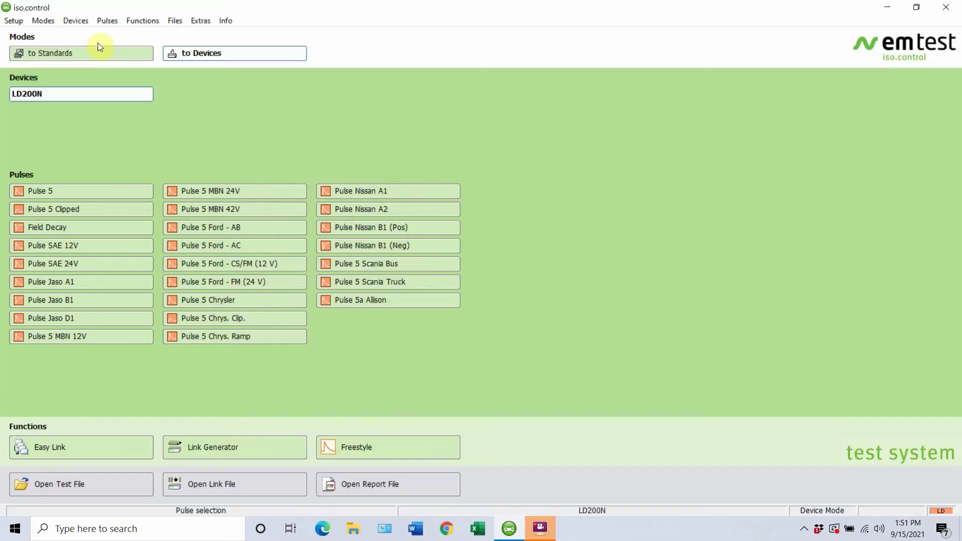
- Confirm the general setup in Test system mode with the N-Series device list, and accept the 13.5 V alternator supply
{"action": "left_click", "coordinate": [17, 25]}
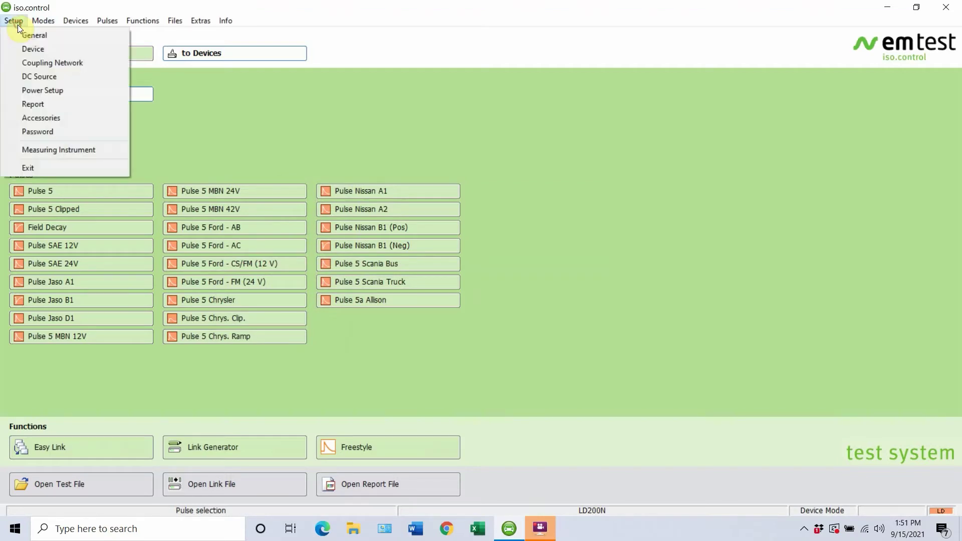
{"action": "left_click", "coordinate": [24, 34]}
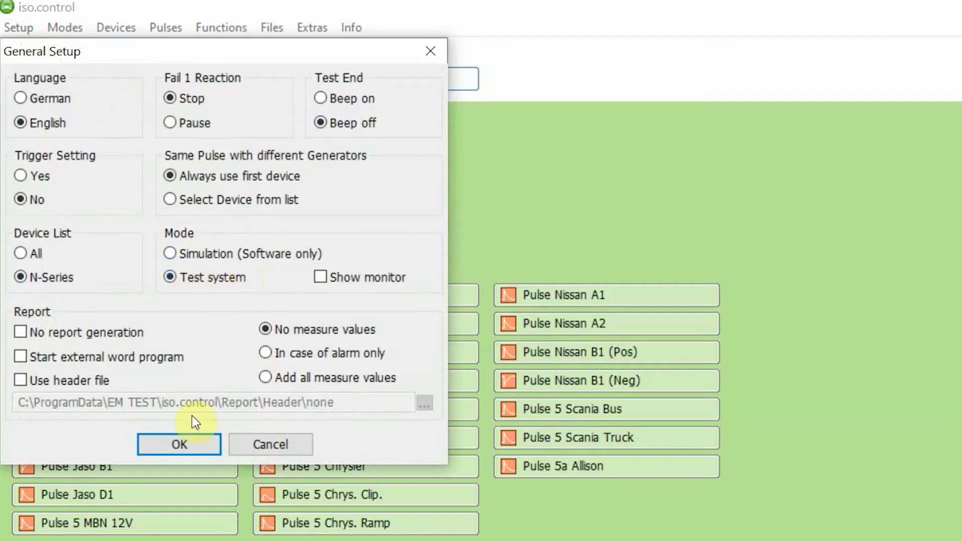
{"action": "left_click", "coordinate": [193, 441]}
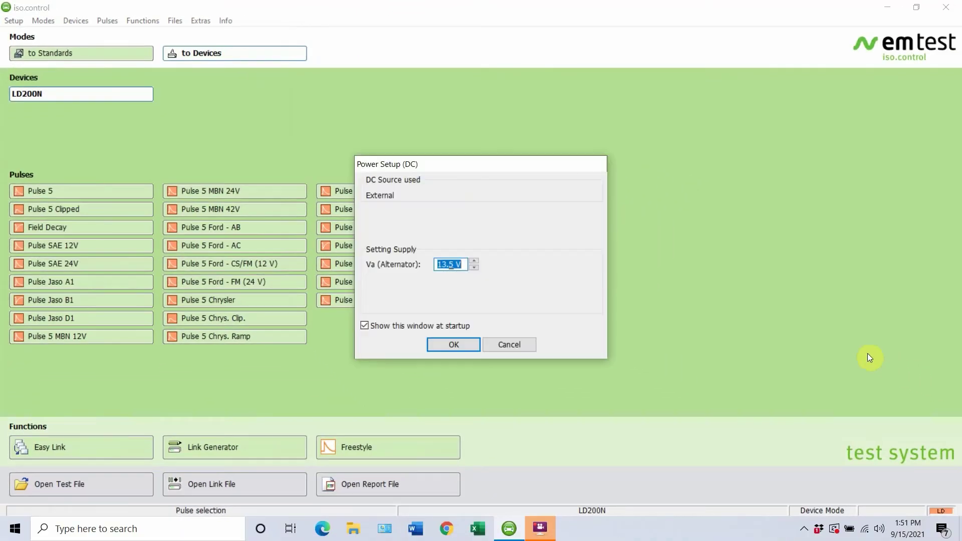
{"action": "left_click", "coordinate": [443, 346]}
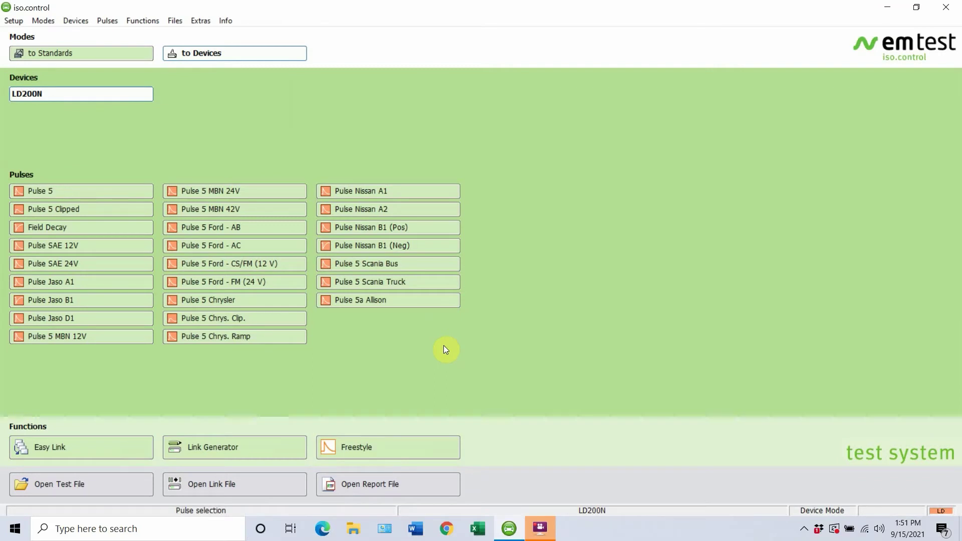
{"action": "mouse_move", "coordinate": [934, 510]}
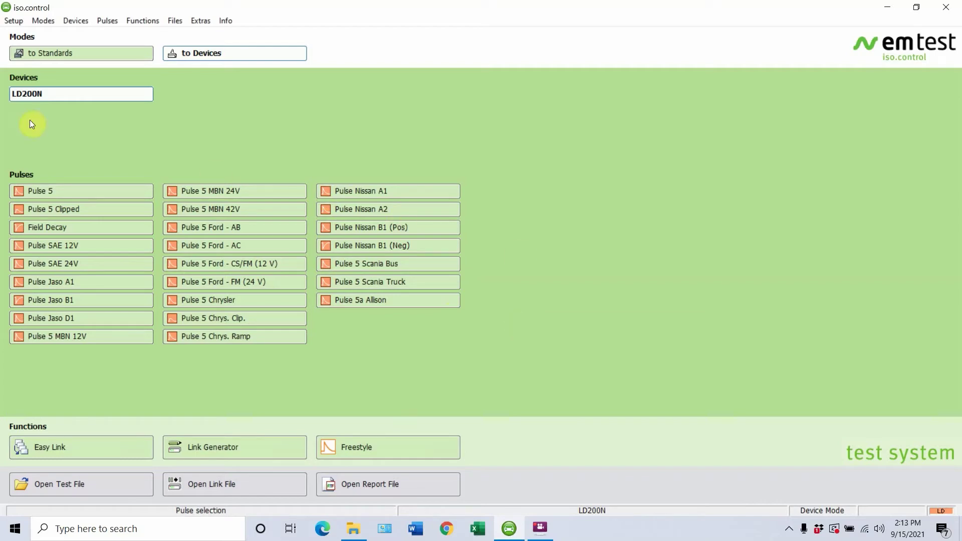
- Switch to standards mode and select the ISO 16750-2 (Rev.4, 2012-11) standard for the 12 V system
{"action": "left_click", "coordinate": [33, 56]}
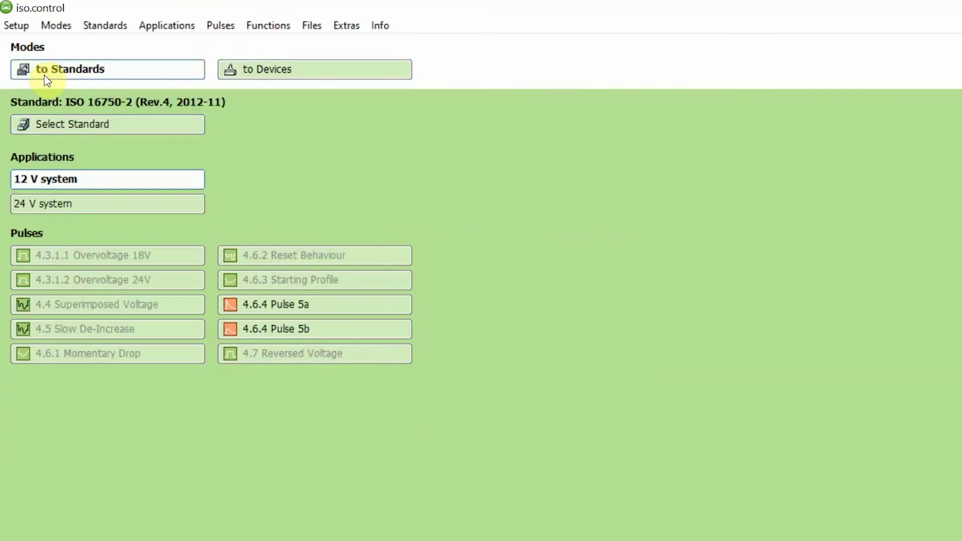
{"action": "left_click", "coordinate": [56, 127]}
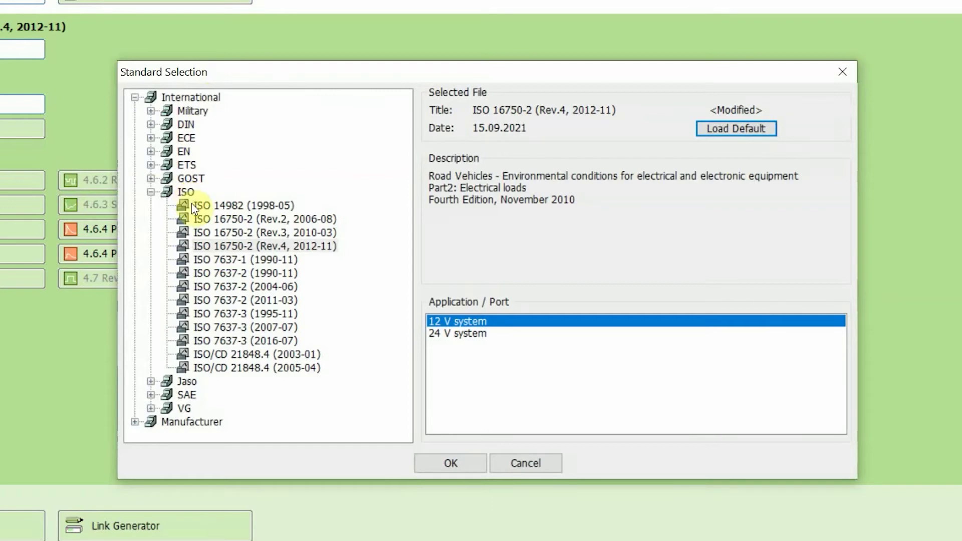
{"action": "left_click", "coordinate": [220, 249]}
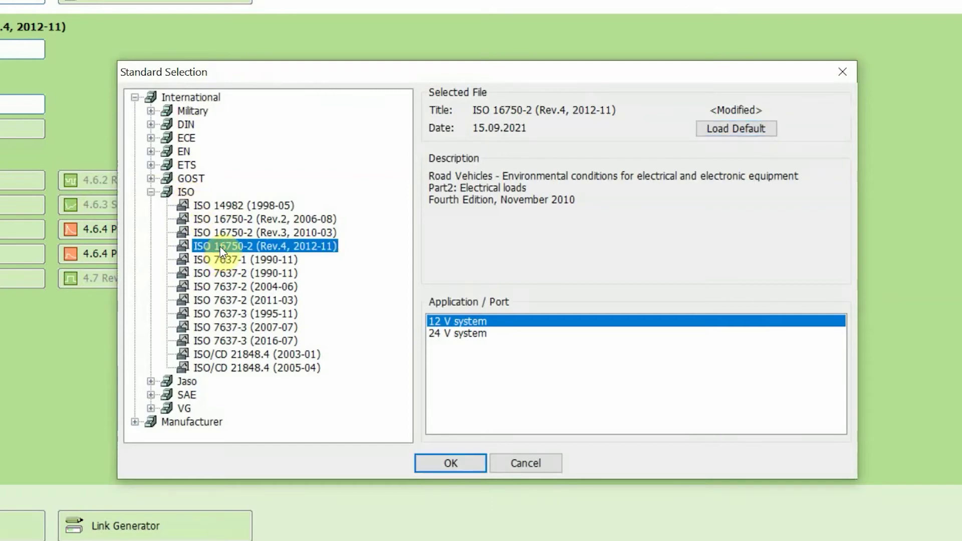
{"action": "left_click", "coordinate": [458, 461]}
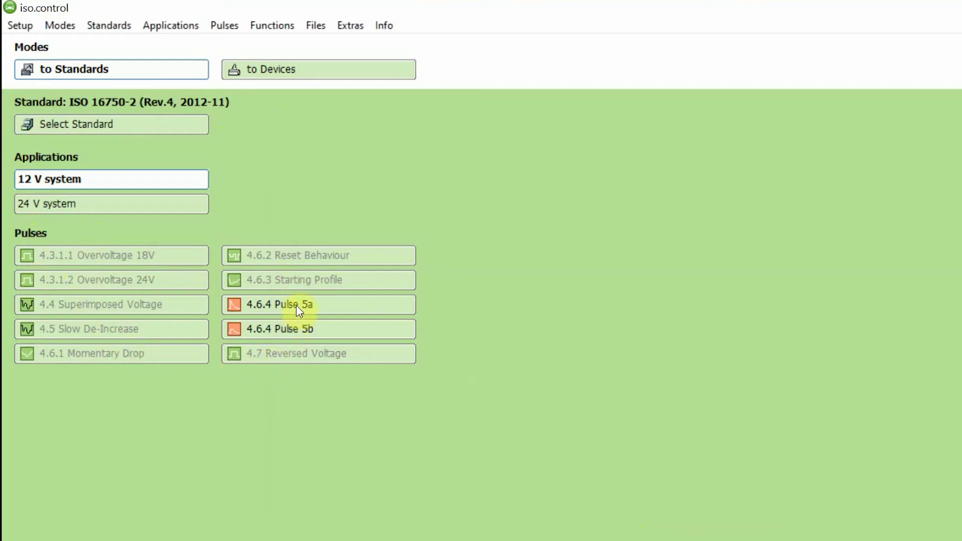
- Examine the test parameters of 4.6.4 Pulse 5b and close its test window
{"action": "left_click", "coordinate": [293, 332]}
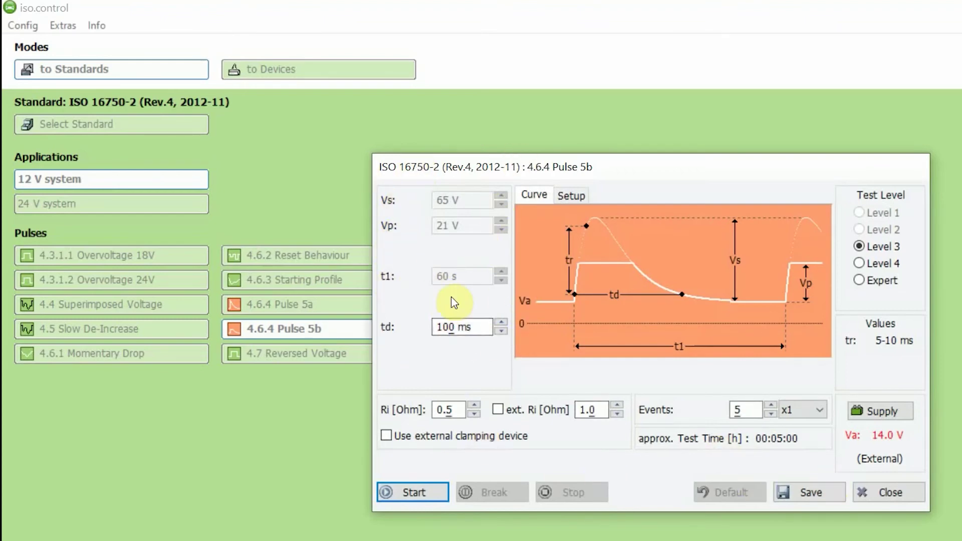
{"action": "mouse_move", "coordinate": [591, 403]}
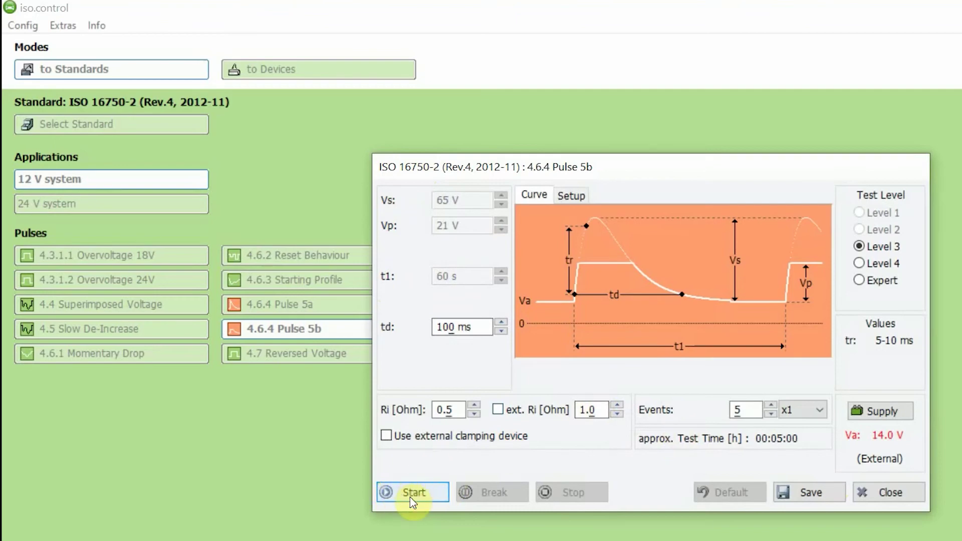
{"action": "left_click", "coordinate": [873, 490]}
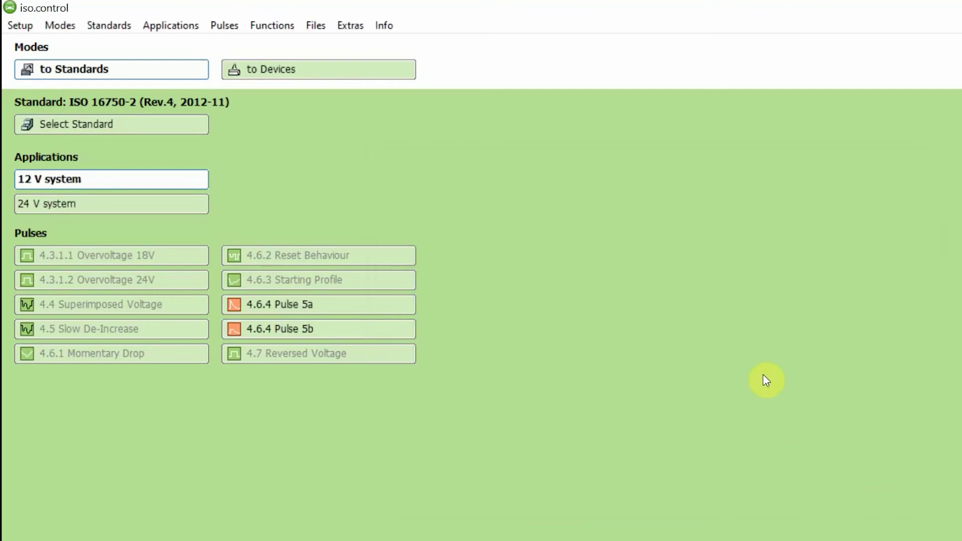
- Switch to device mode and open the Pulse 5 test window for the LD200N
{"action": "left_click", "coordinate": [293, 78]}
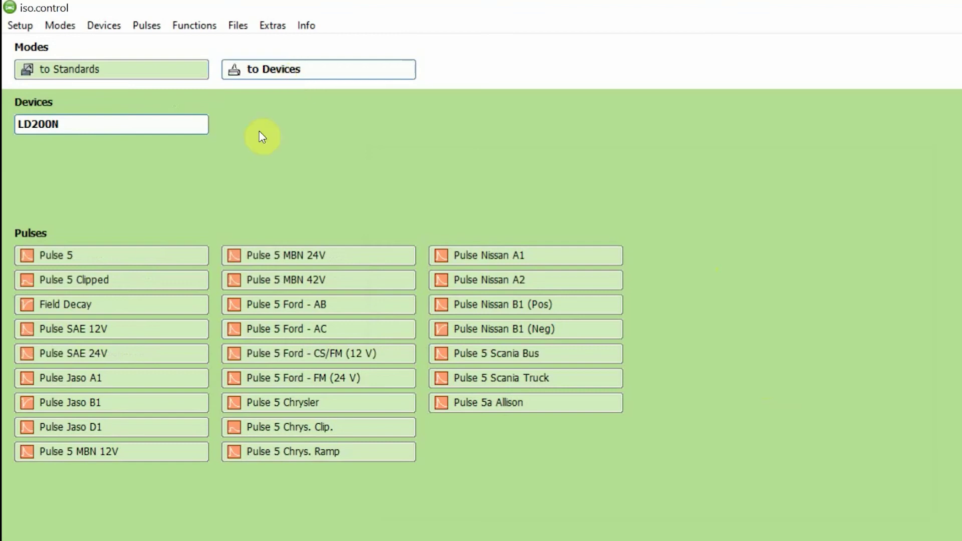
{"action": "left_click", "coordinate": [88, 261]}
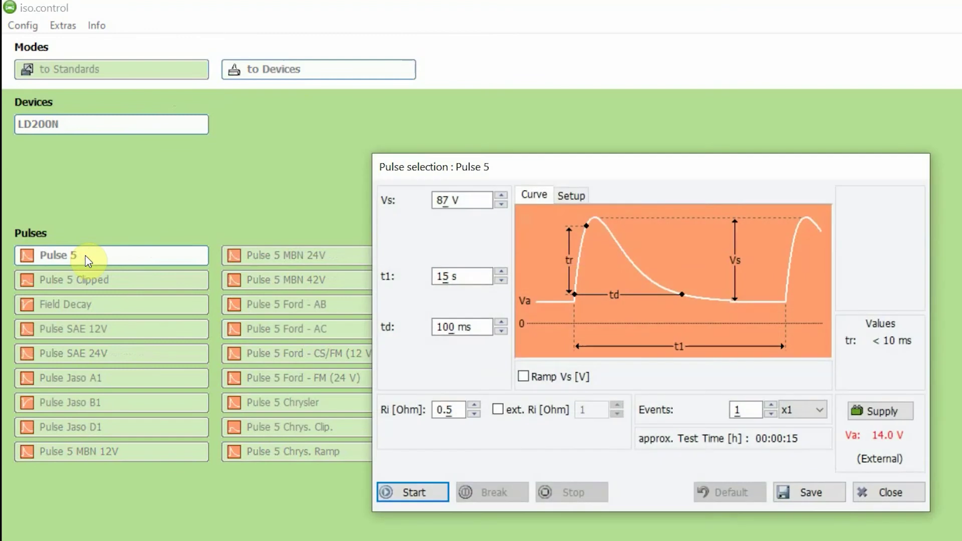
- Set Pulse 5's voltage Vs to 83 V and its repetition time t1 to 17 s
{"action": "left_click", "coordinate": [500, 203]}
{"action": "left_click", "coordinate": [501, 205]}
{"action": "left_click", "coordinate": [501, 204]}
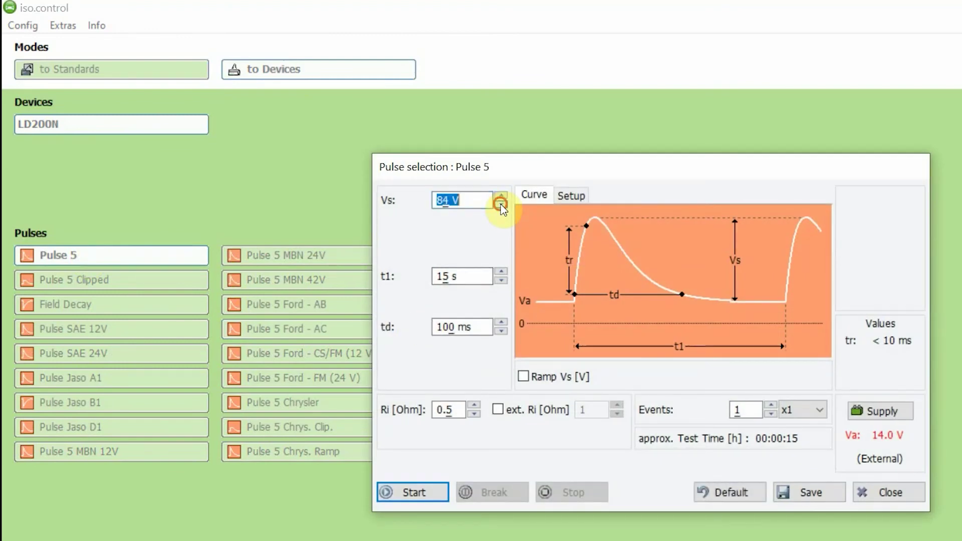
{"action": "left_click", "coordinate": [500, 281]}
{"action": "left_click", "coordinate": [501, 272]}
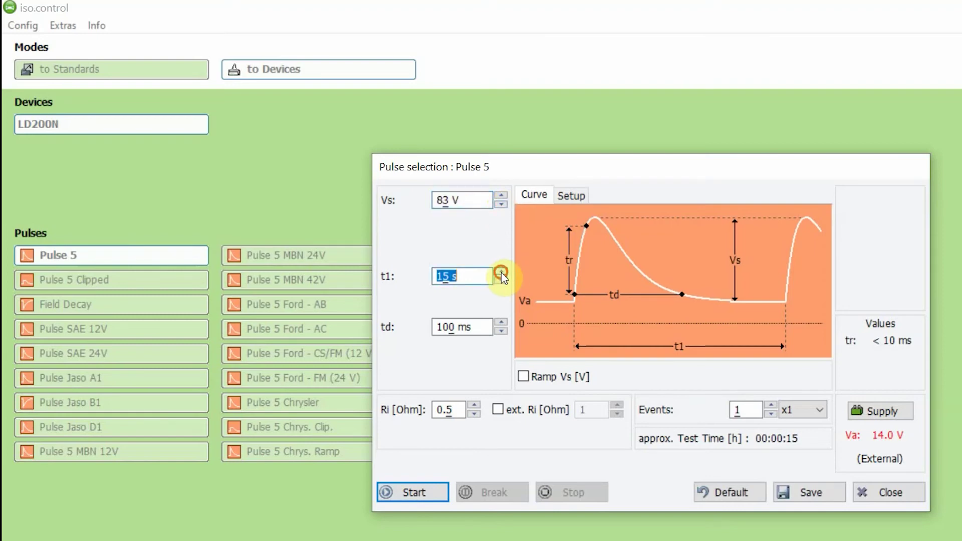
{"action": "left_click", "coordinate": [500, 272]}
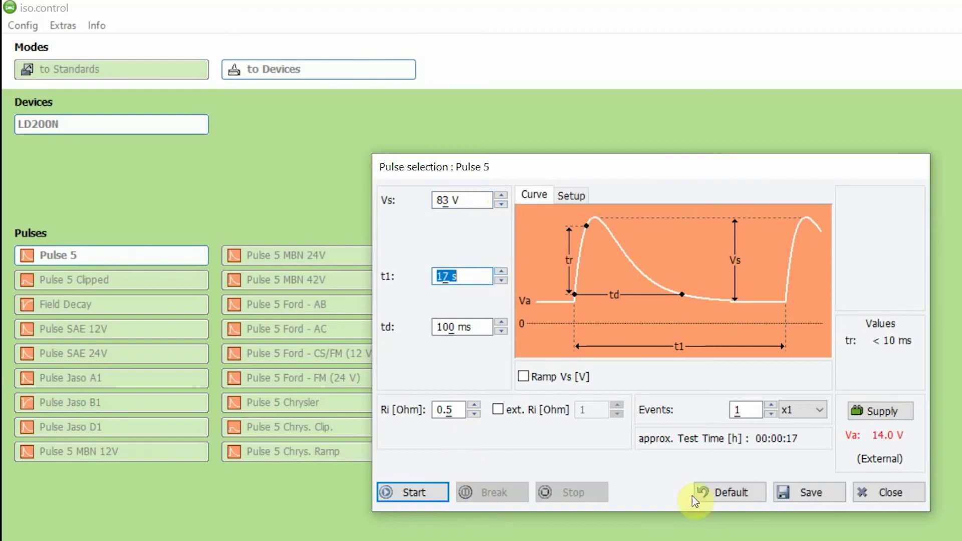
- Restore Pulse 5's default parameters and close its test window
{"action": "left_click", "coordinate": [740, 495]}
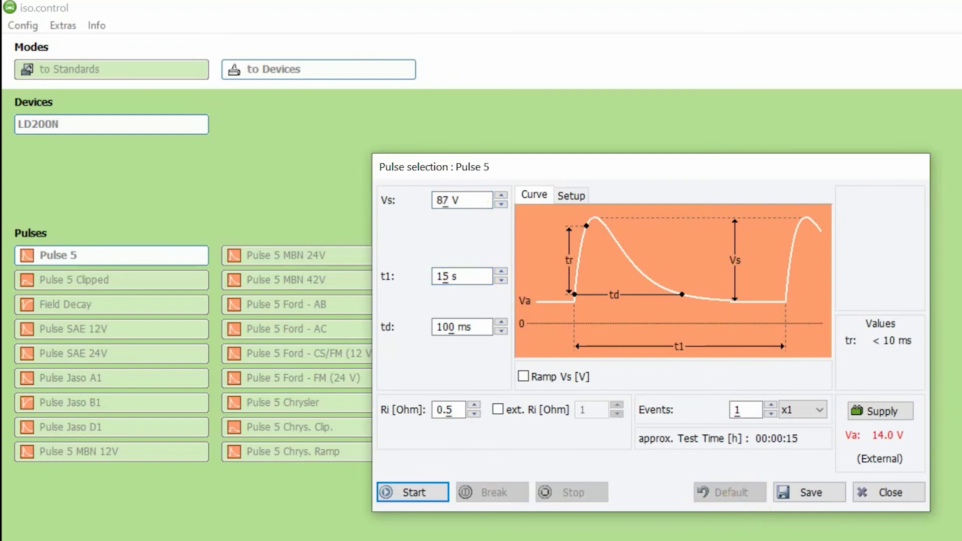
{"action": "left_click", "coordinate": [888, 501]}
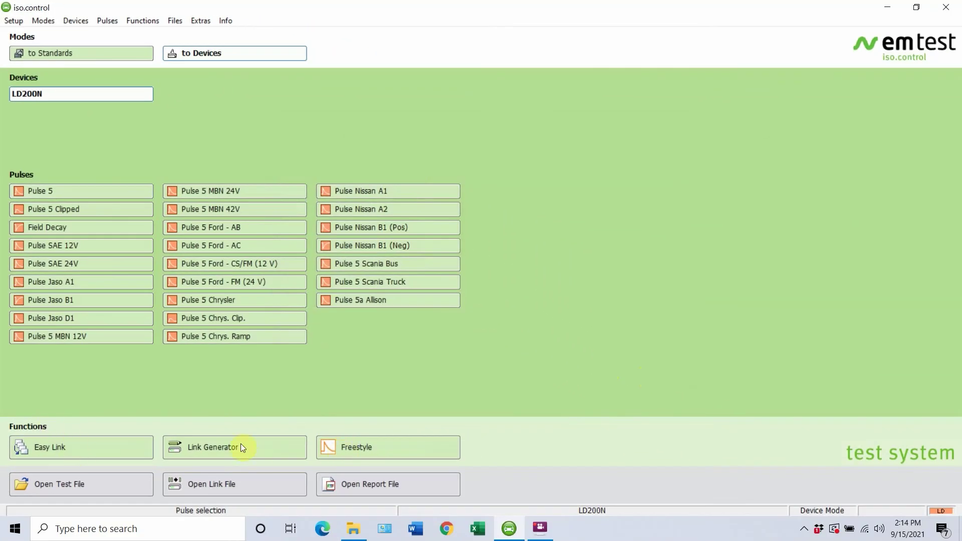
- Open the Freestyle function for a load dump pulse
{"action": "left_click", "coordinate": [397, 455]}
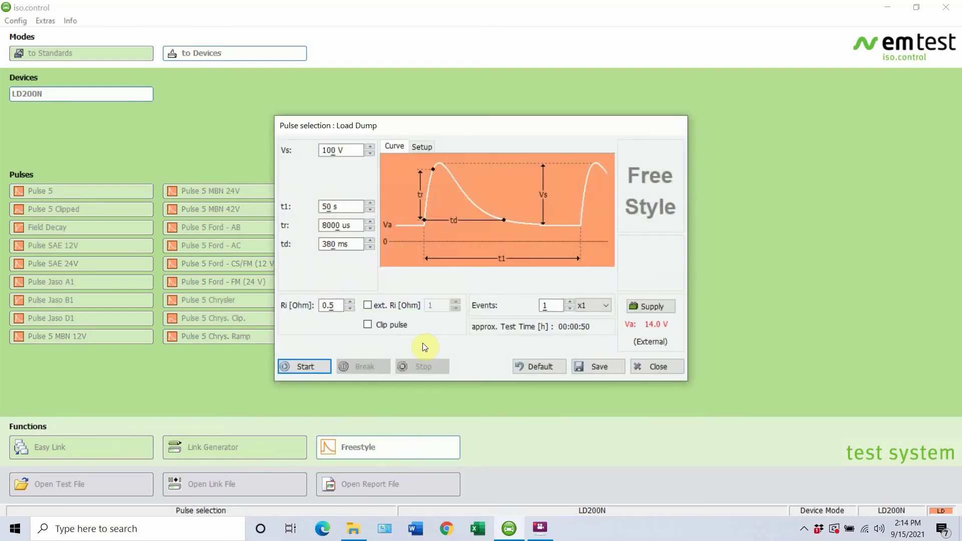